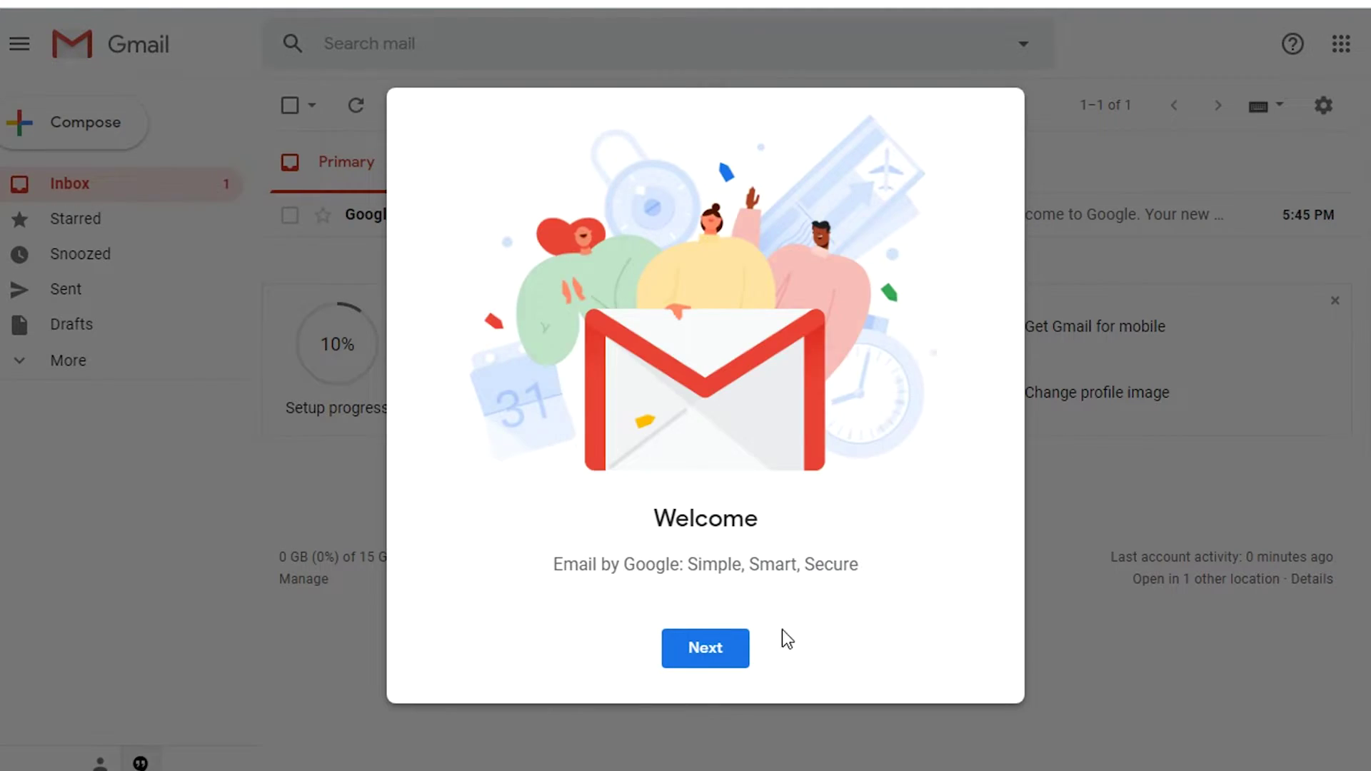
Dismiss Gmail's welcome and view-chooser screens, view the Google apps grid, and open a new tab.
click(710, 650)
click(707, 648)
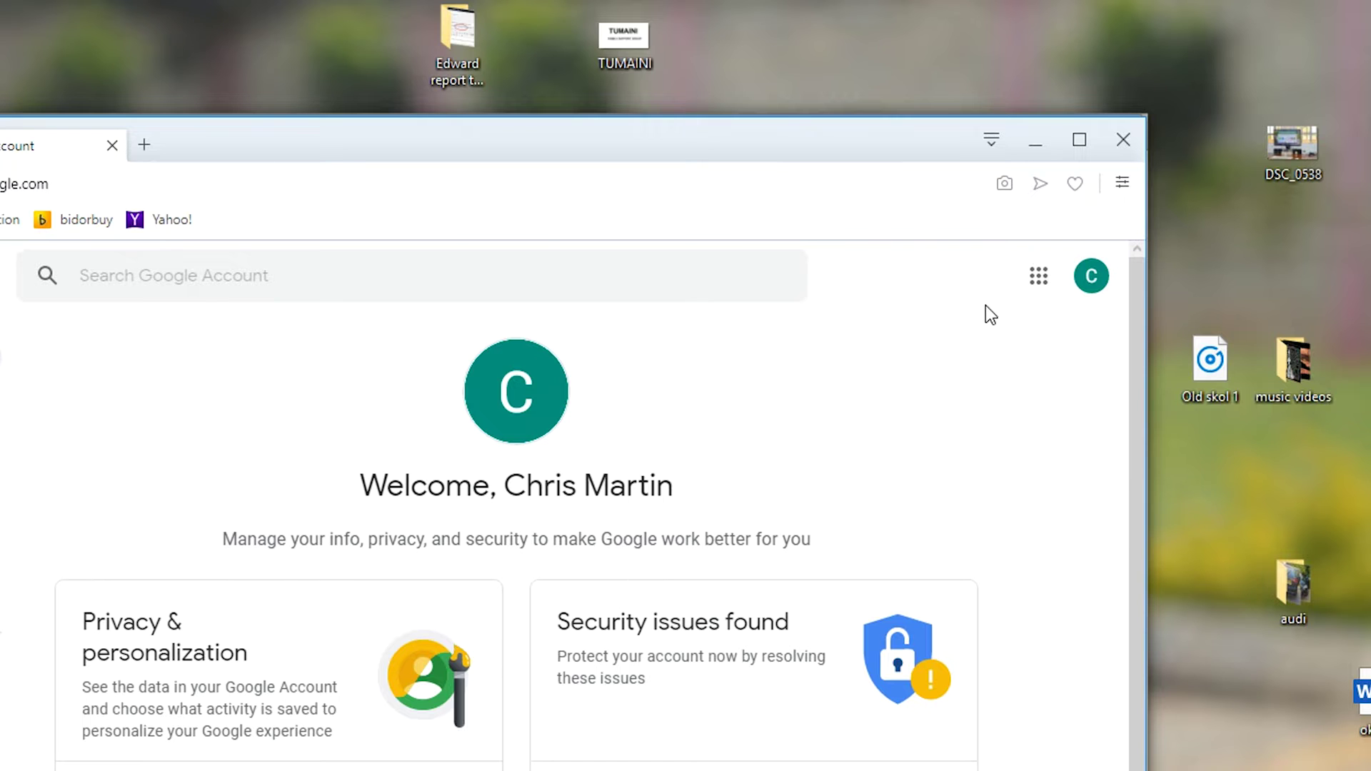
click(1034, 282)
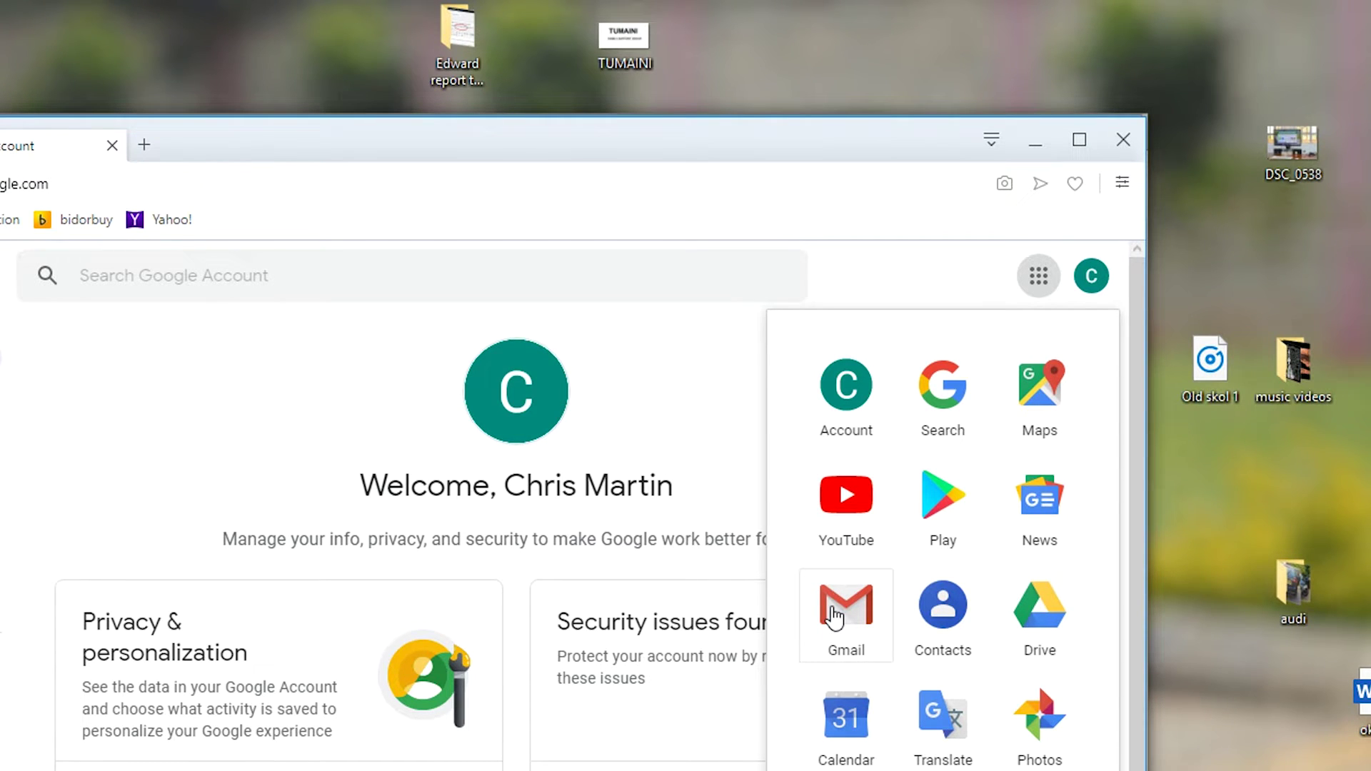
click(835, 613)
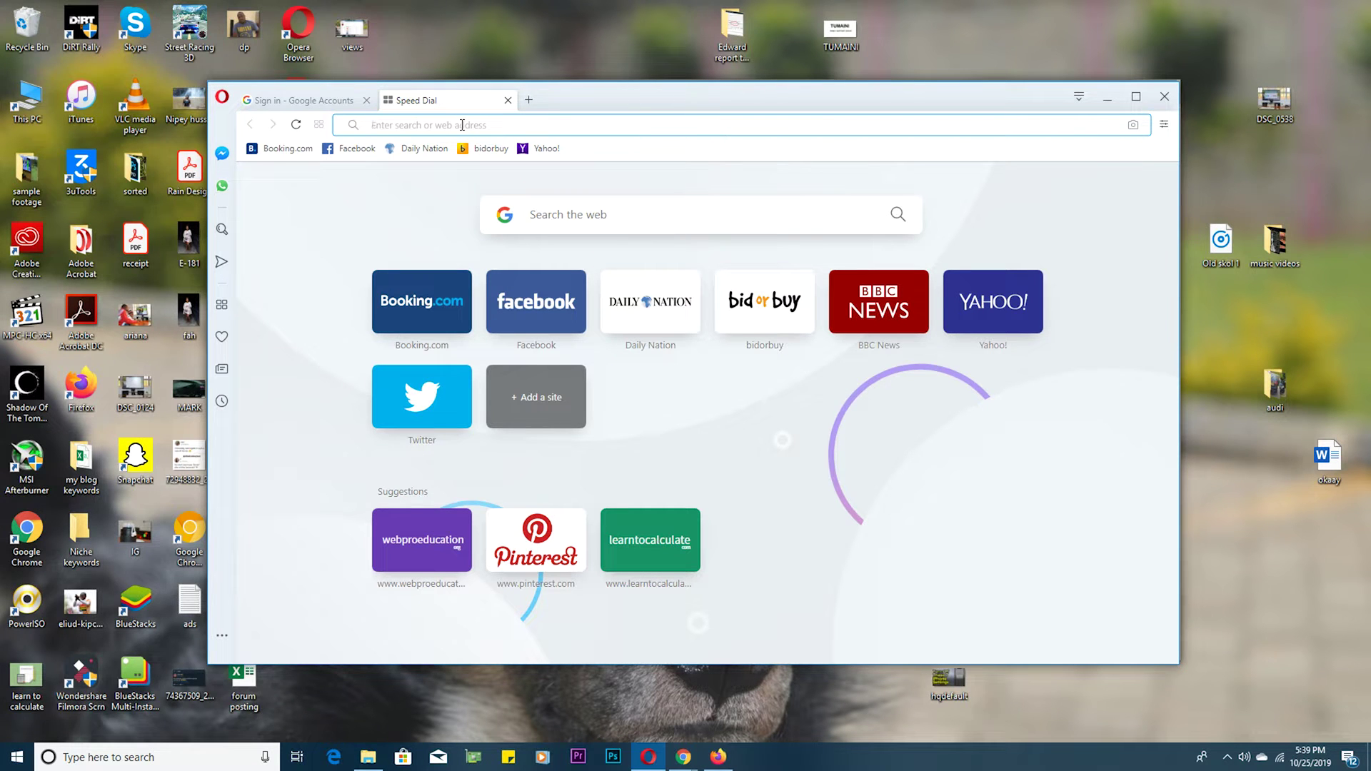
text(a)
text(cco)
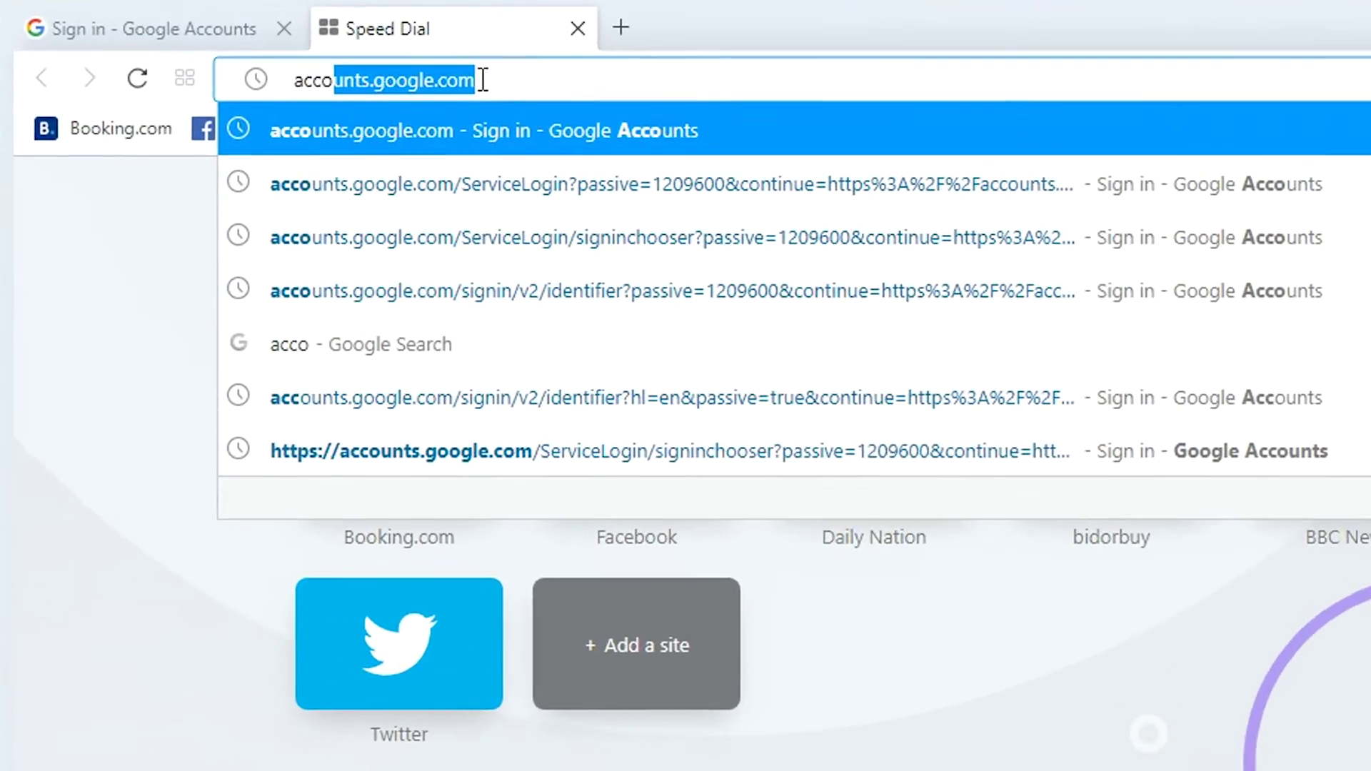
text(unts.goo)
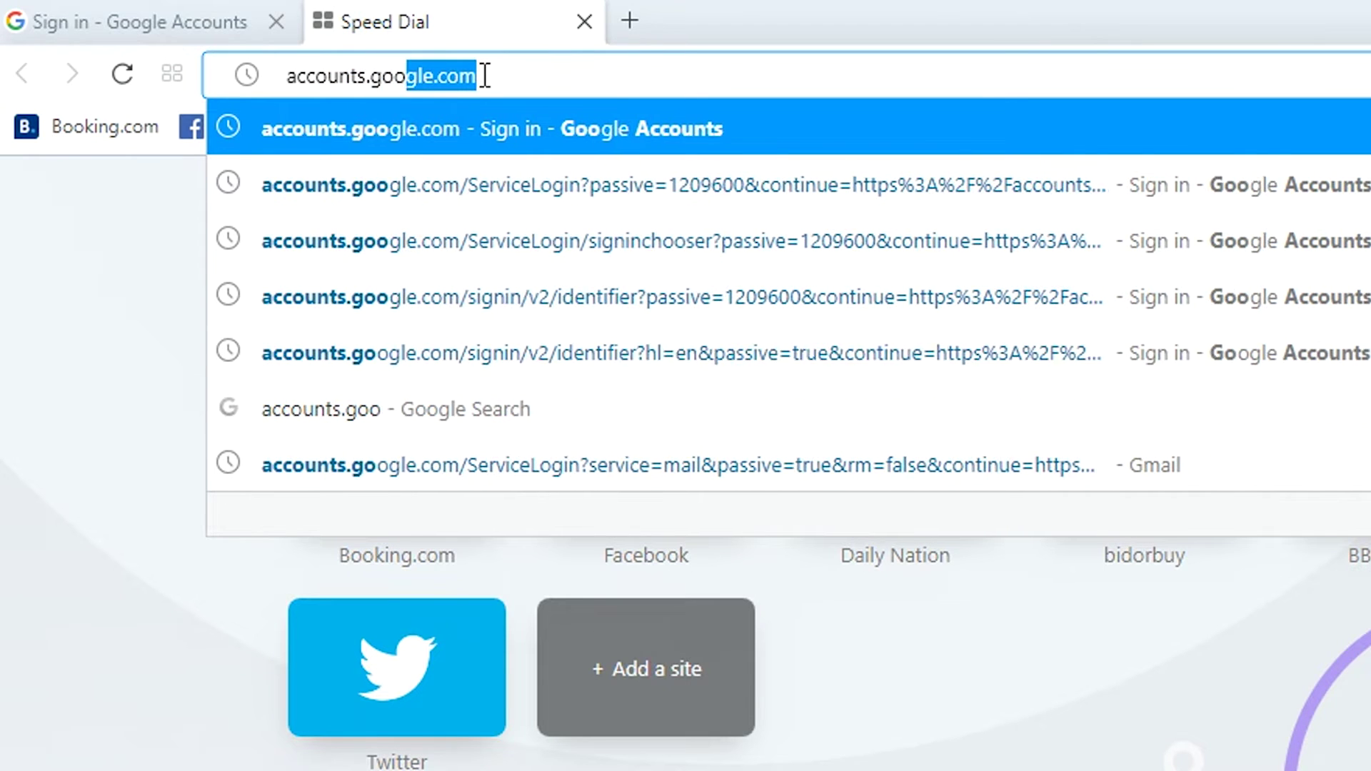
text(gle.)
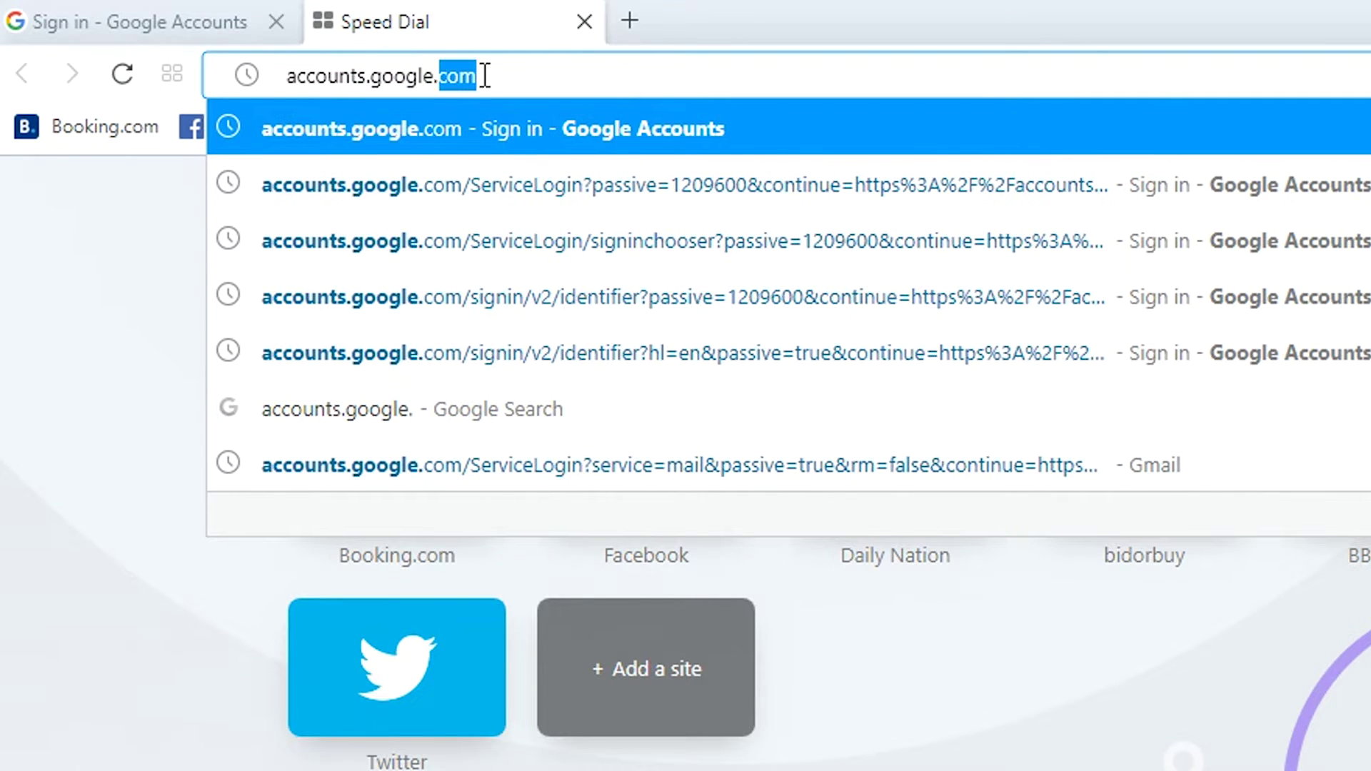
text(com)
Load accounts.google.com and start creating a Google account for personal use, beginning with the first name.
key(Return)
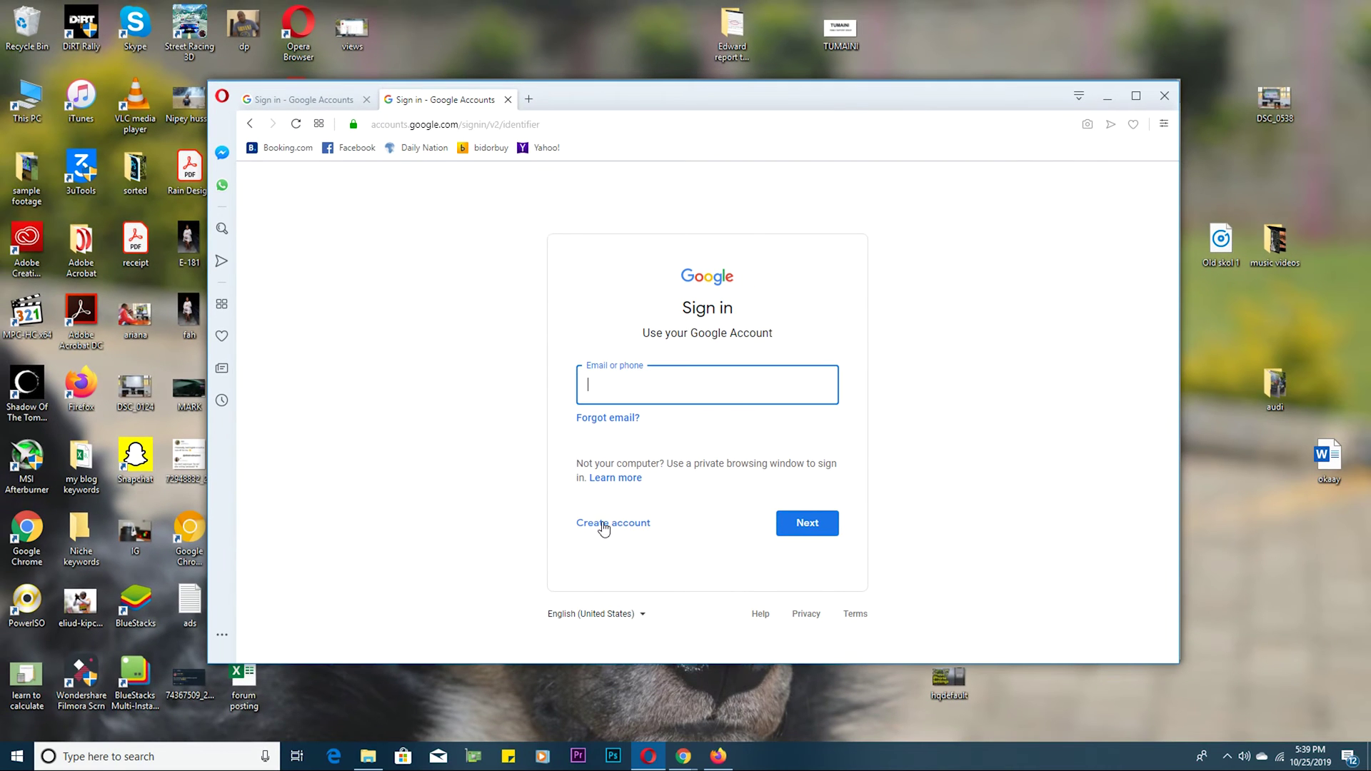
click(610, 525)
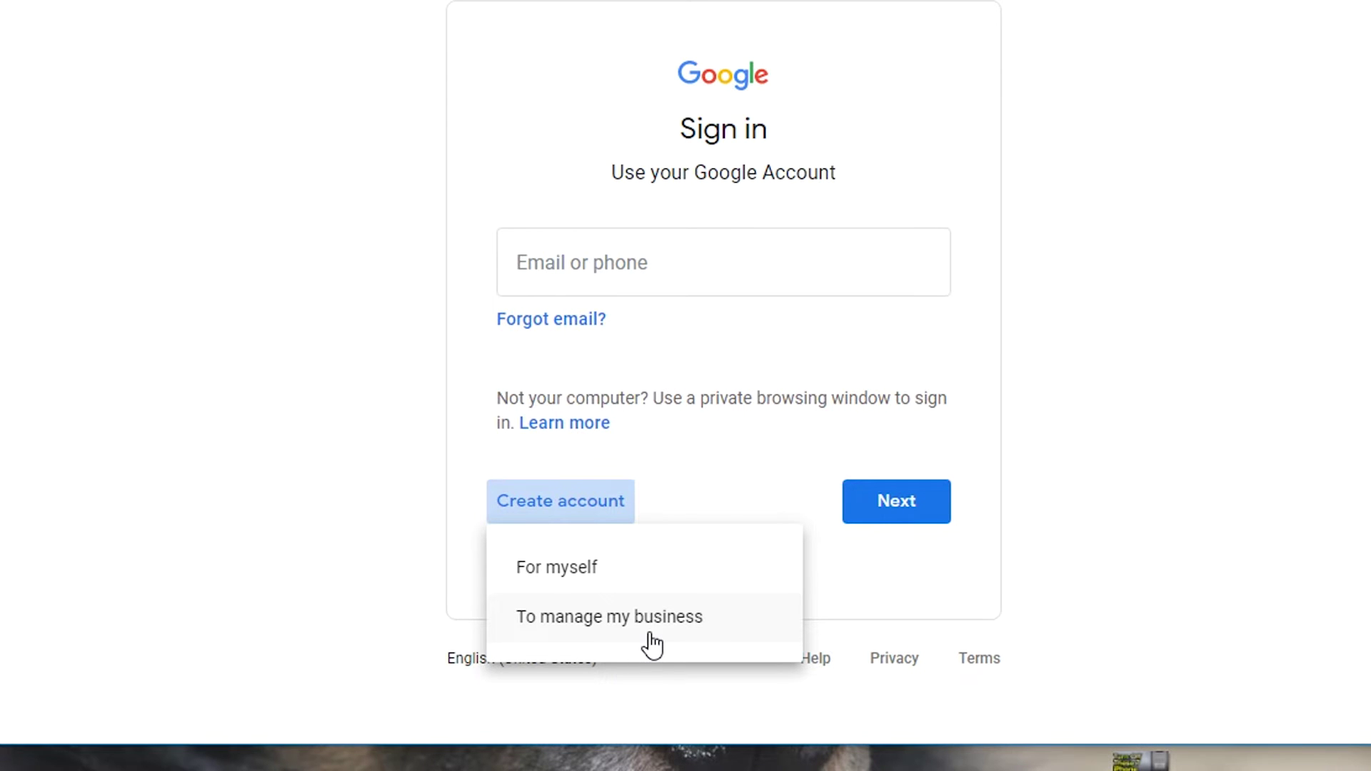
click(635, 579)
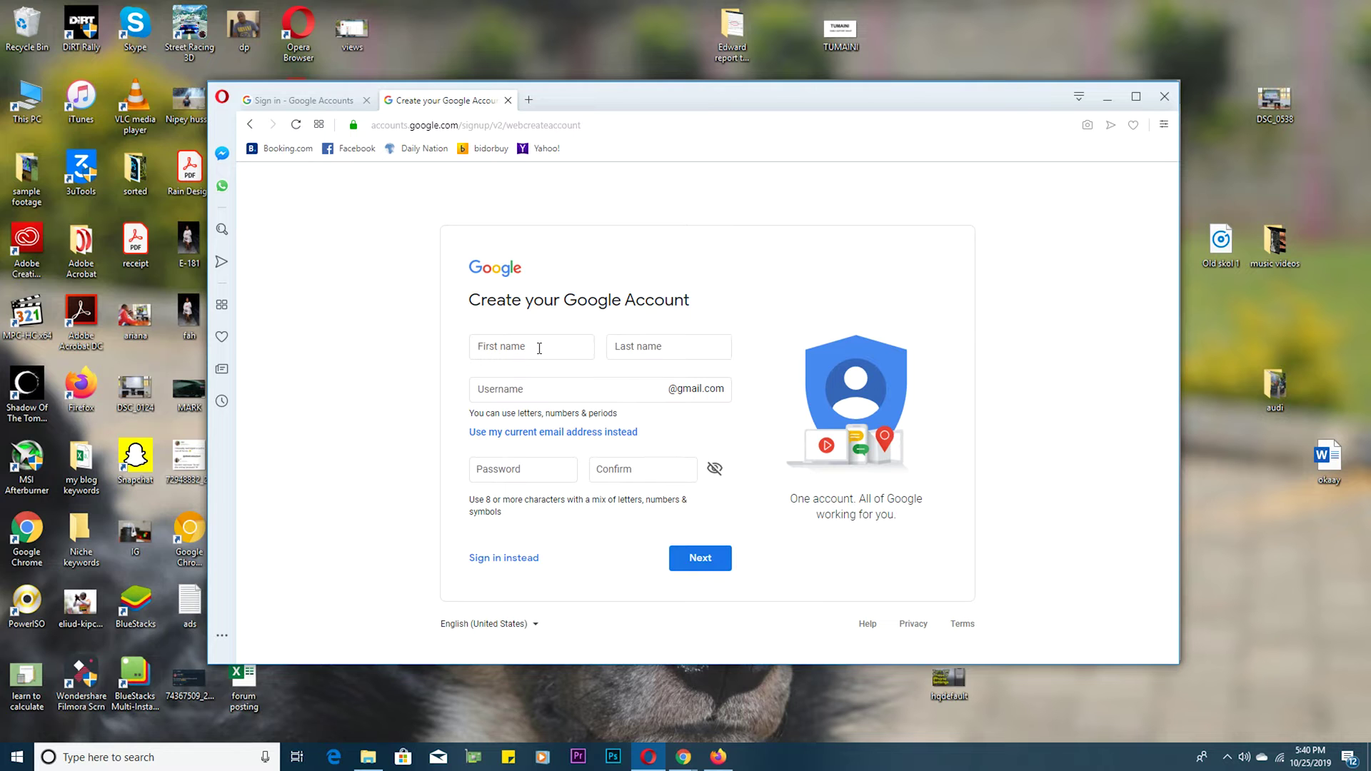
click(539, 348)
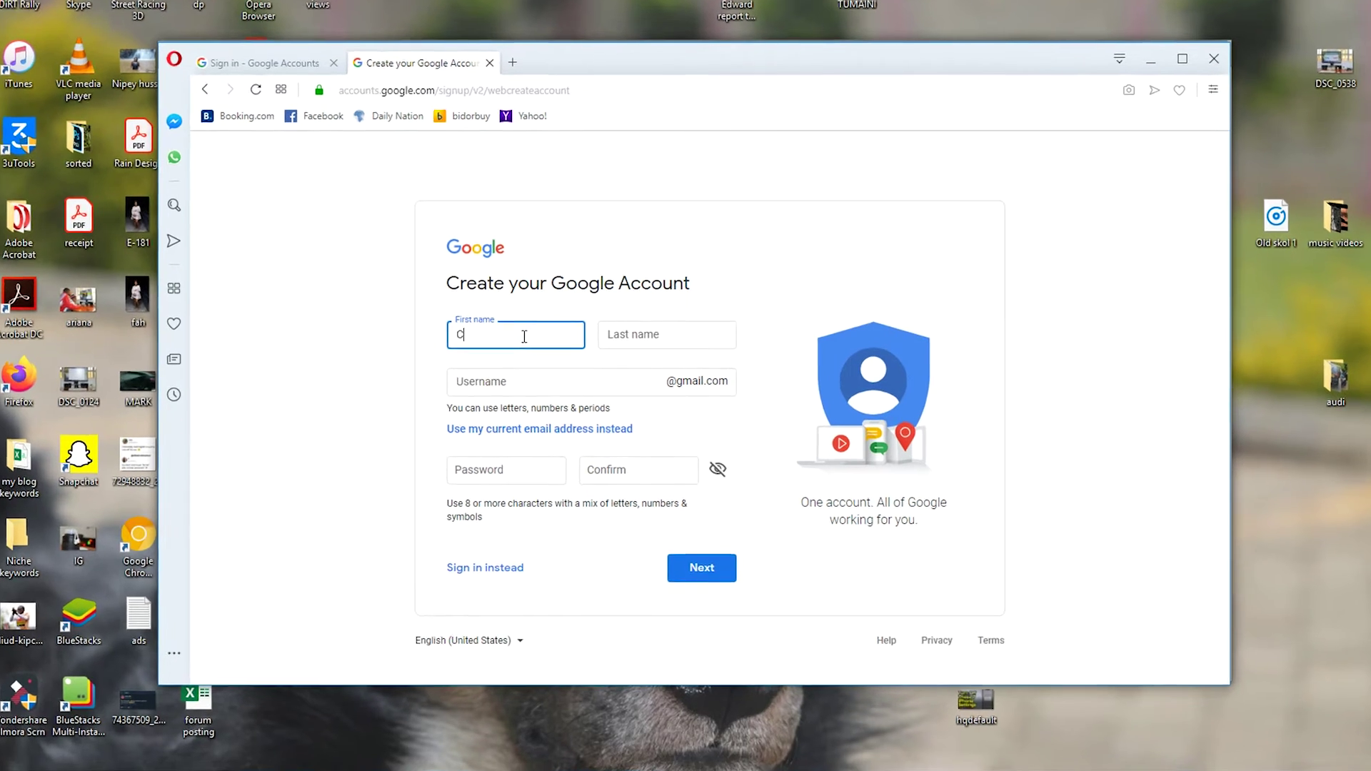
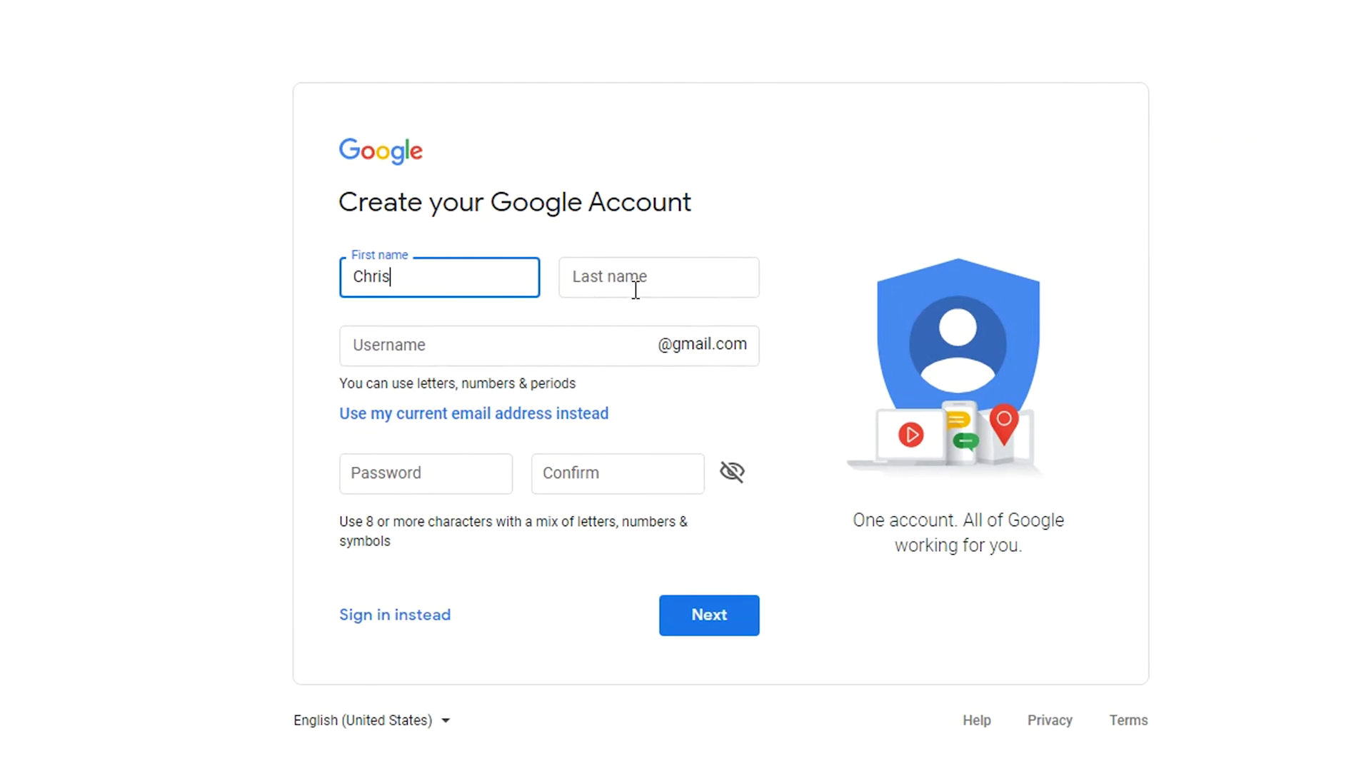
Enter the last name, a username and a matching confirmed password, then submit the sign-up form.
click(641, 280)
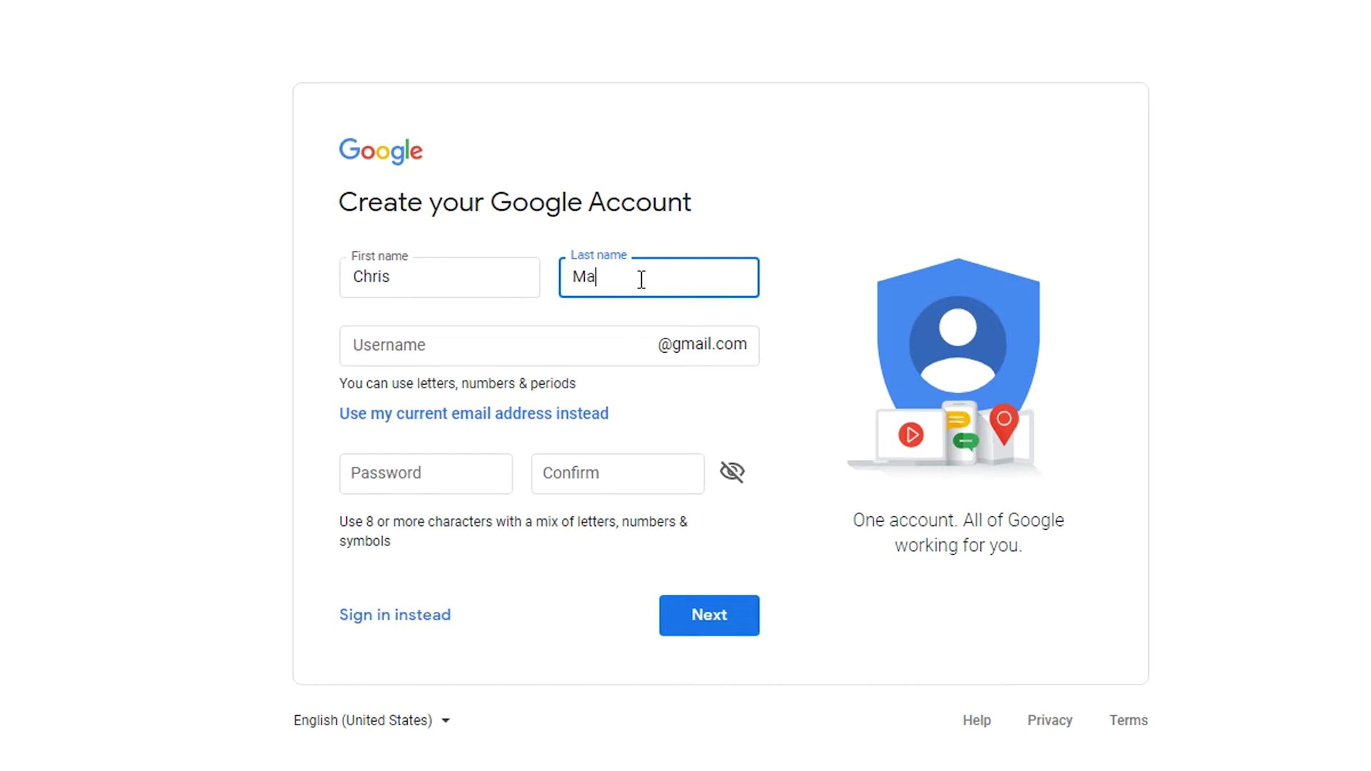
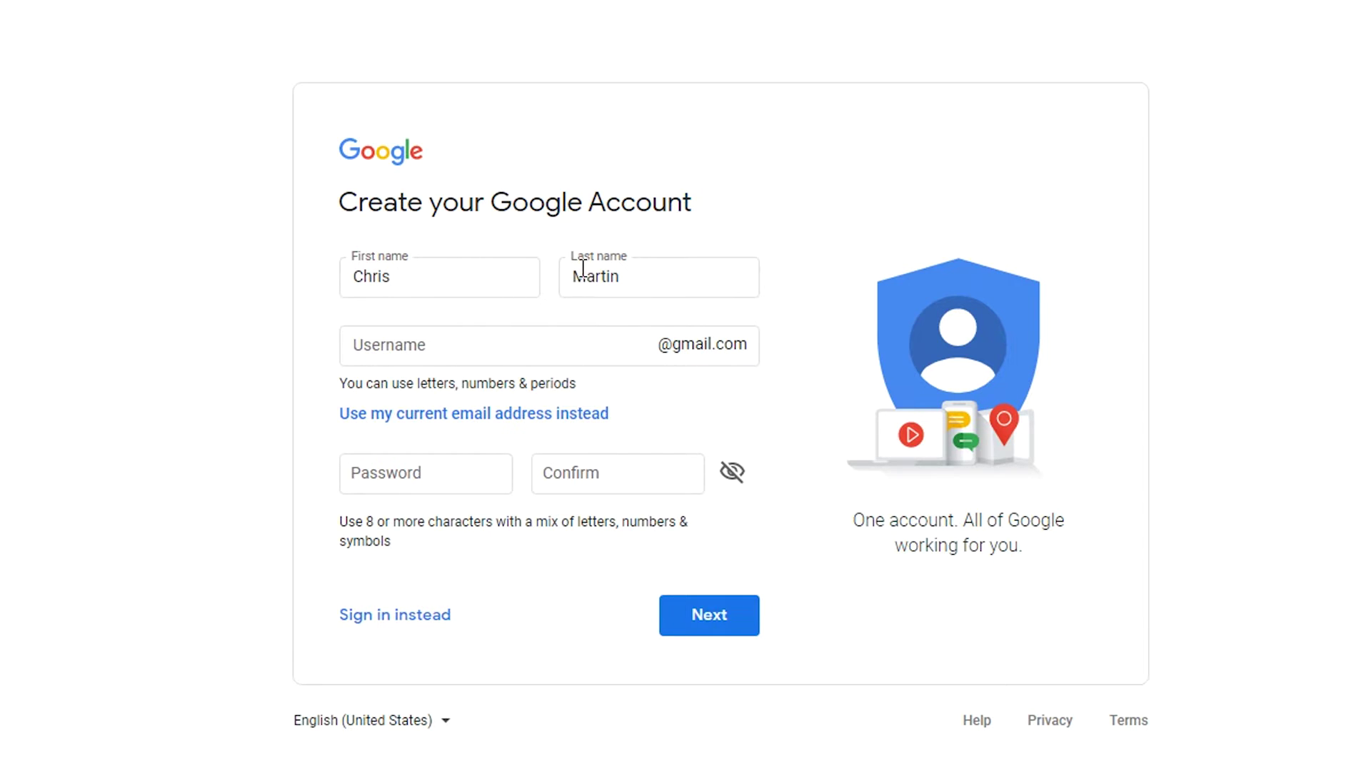
click(597, 350)
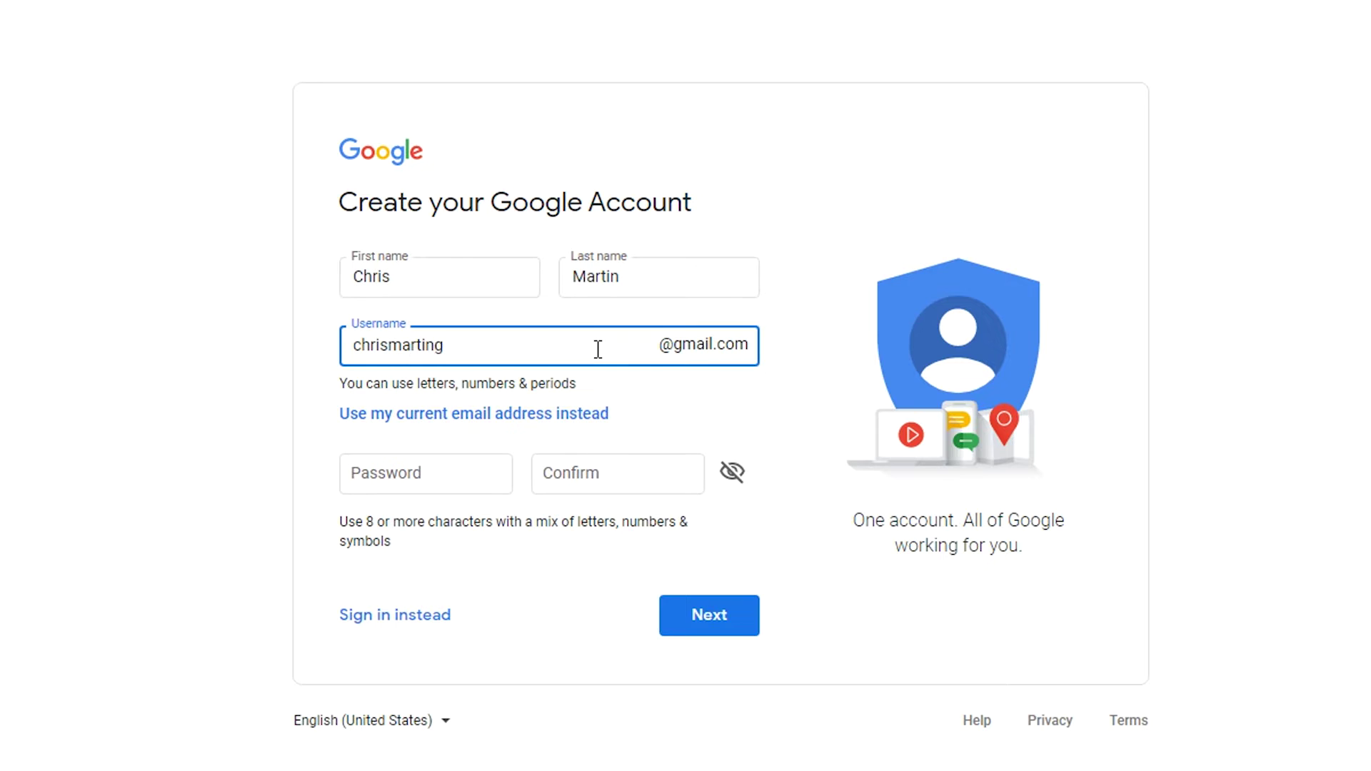
click(715, 390)
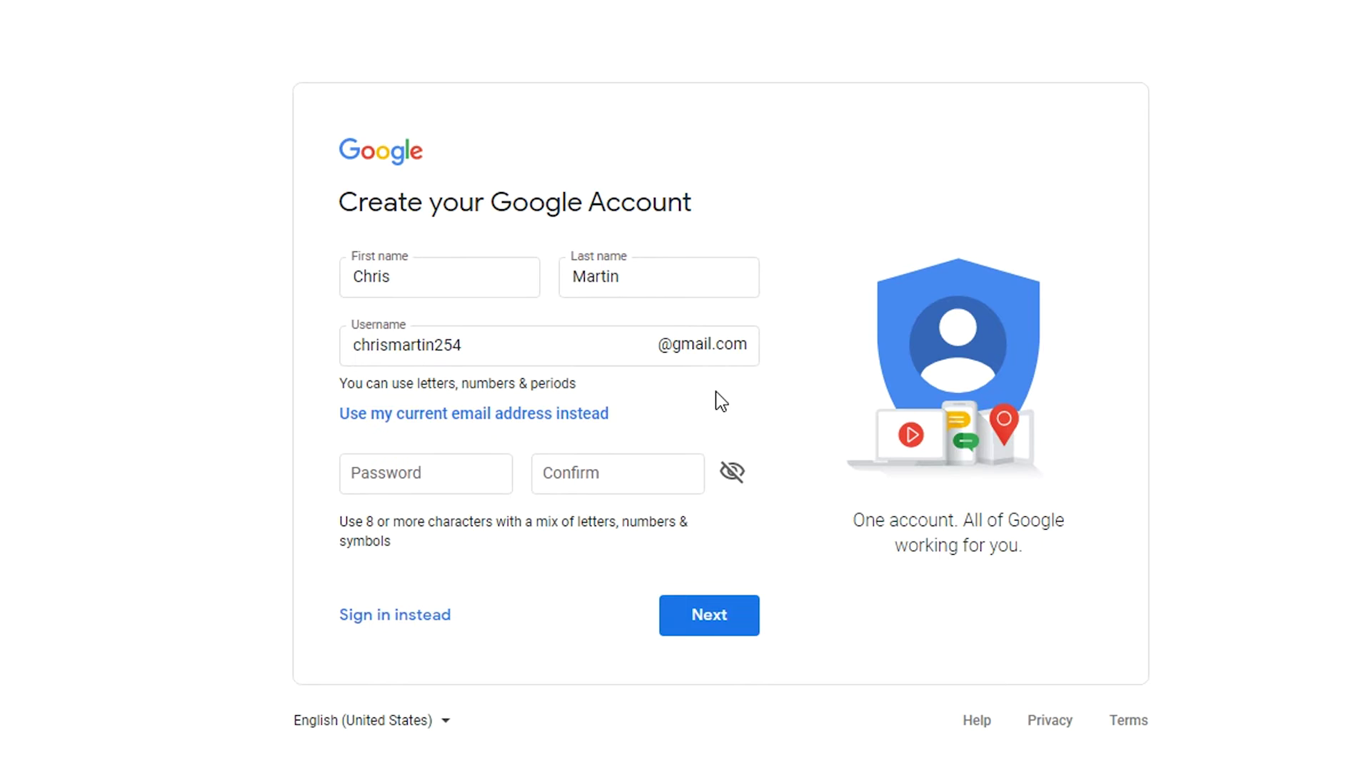
click(455, 468)
text(**************)
click(629, 479)
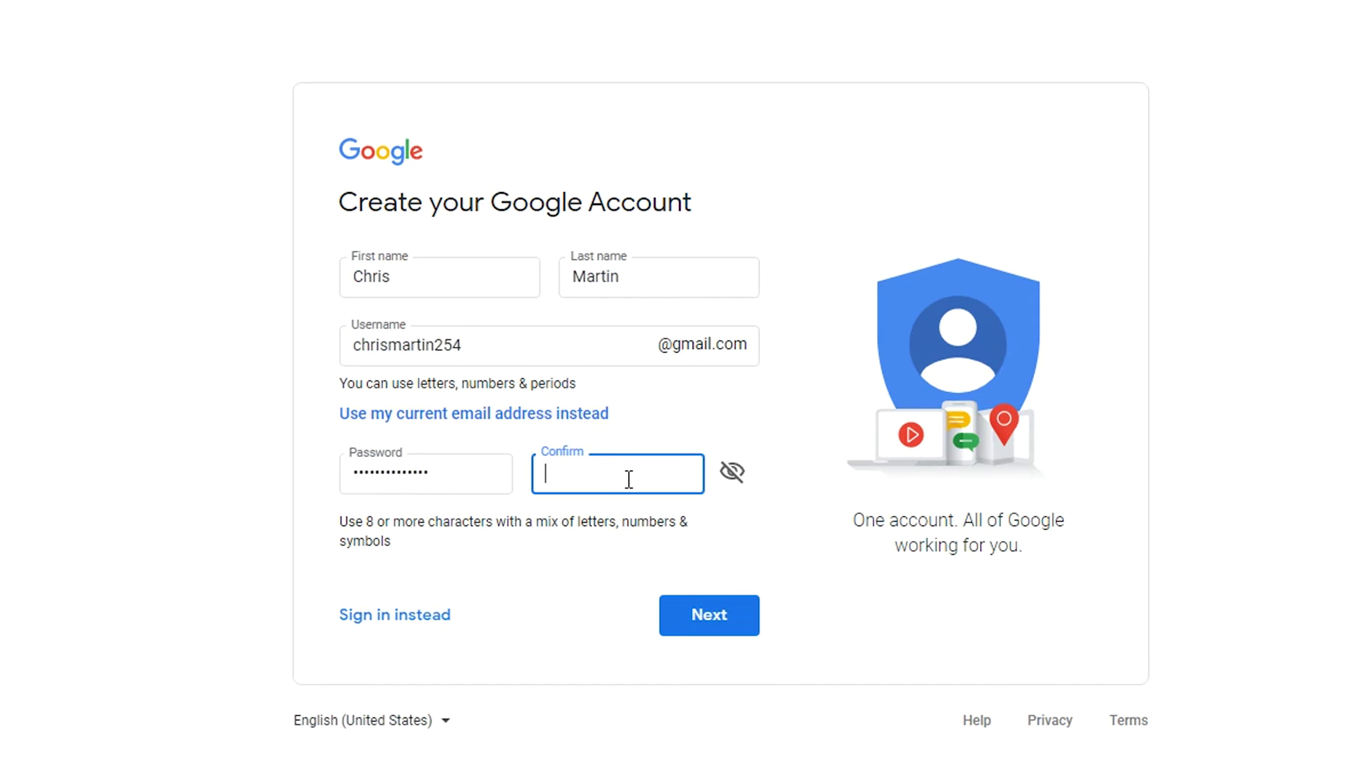
text(**************)
click(575, 615)
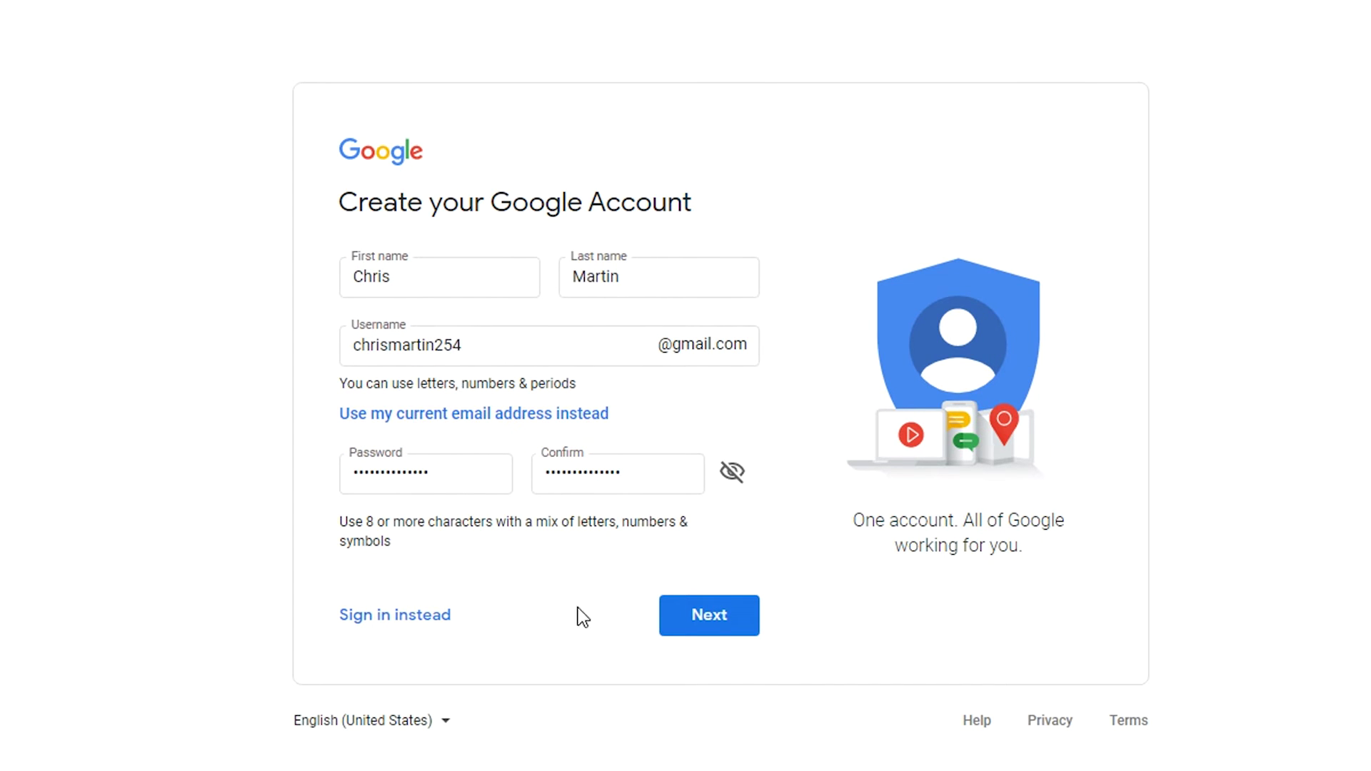
click(710, 616)
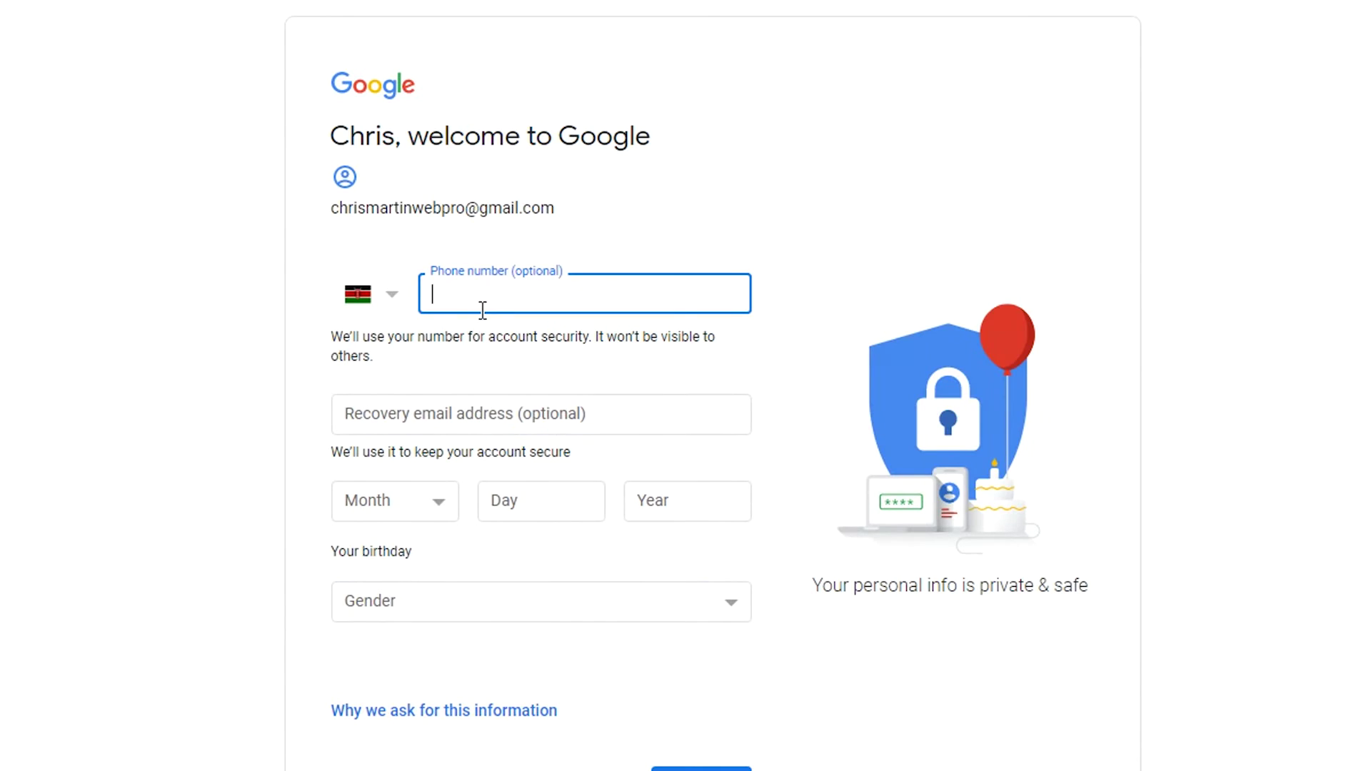
click(465, 413)
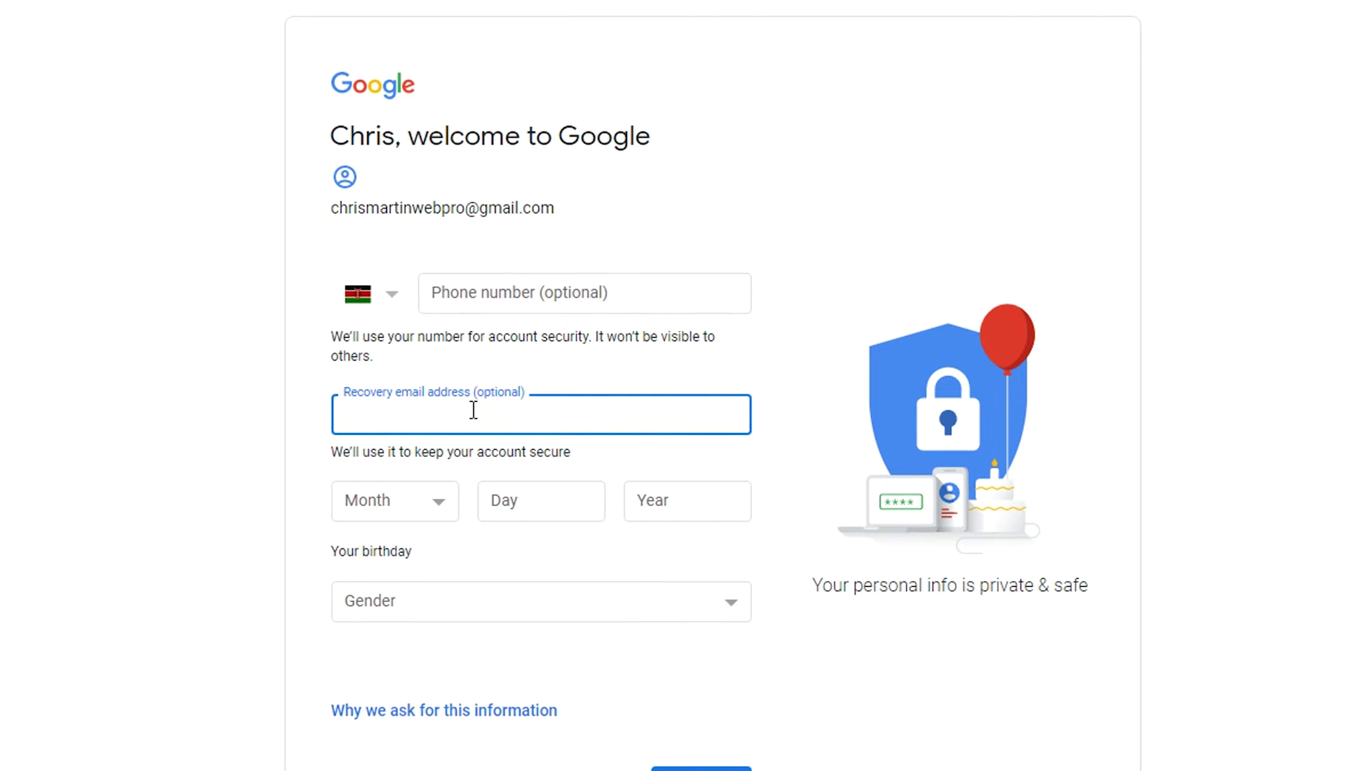
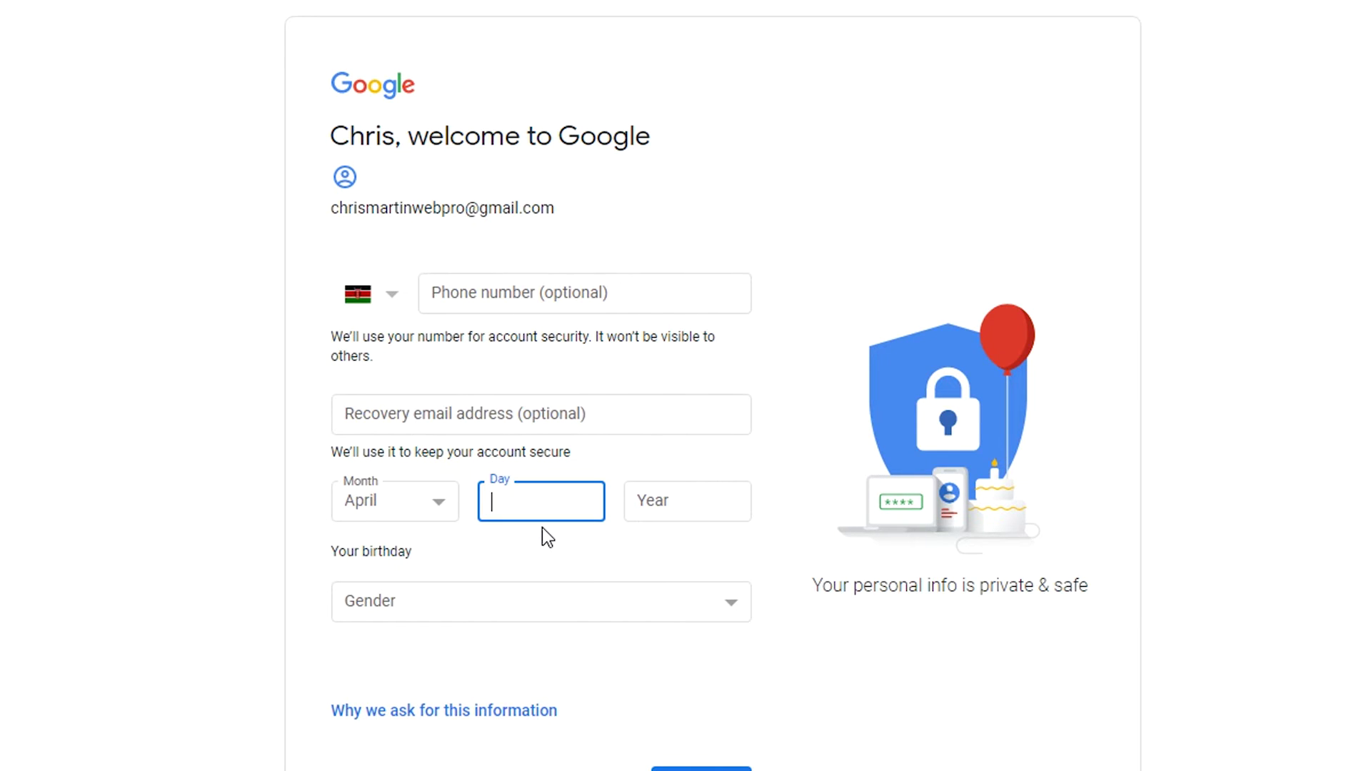
click(678, 501)
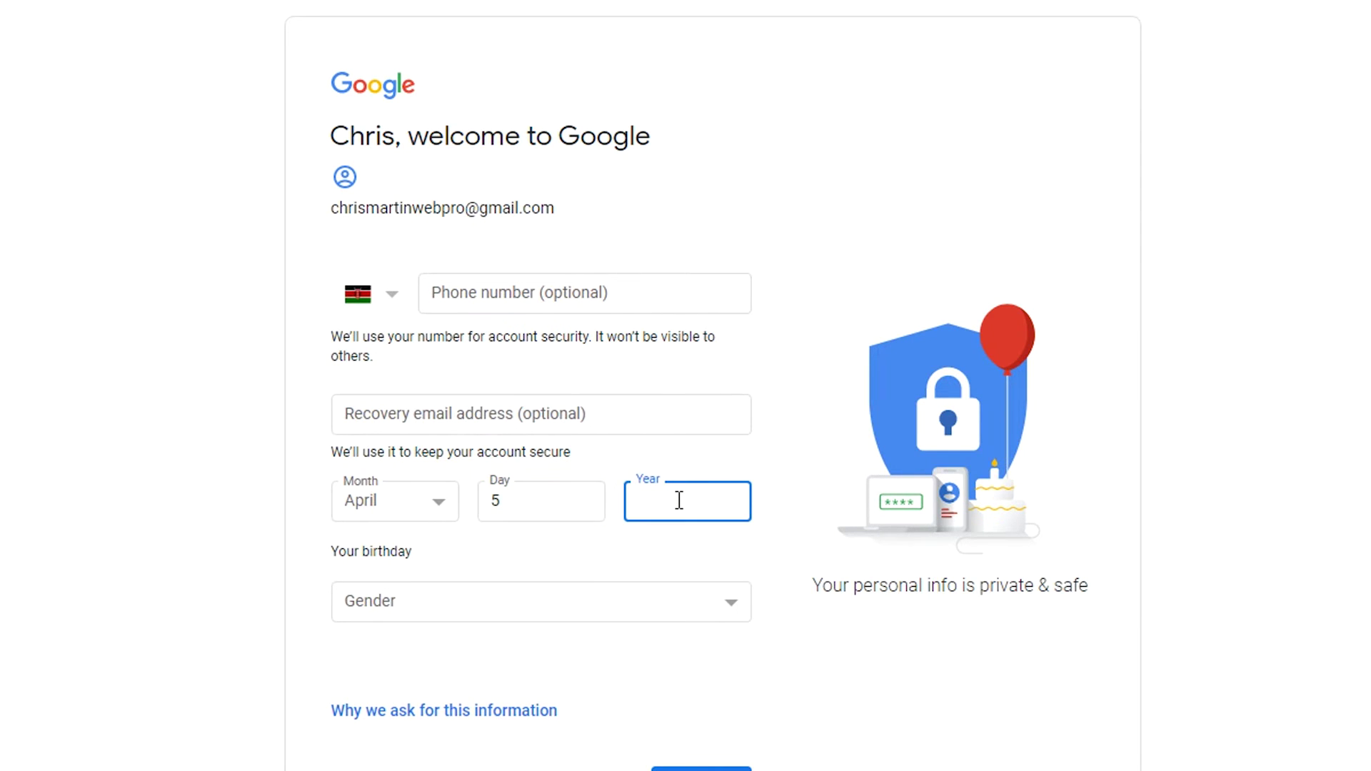
text(1987)
click(715, 509)
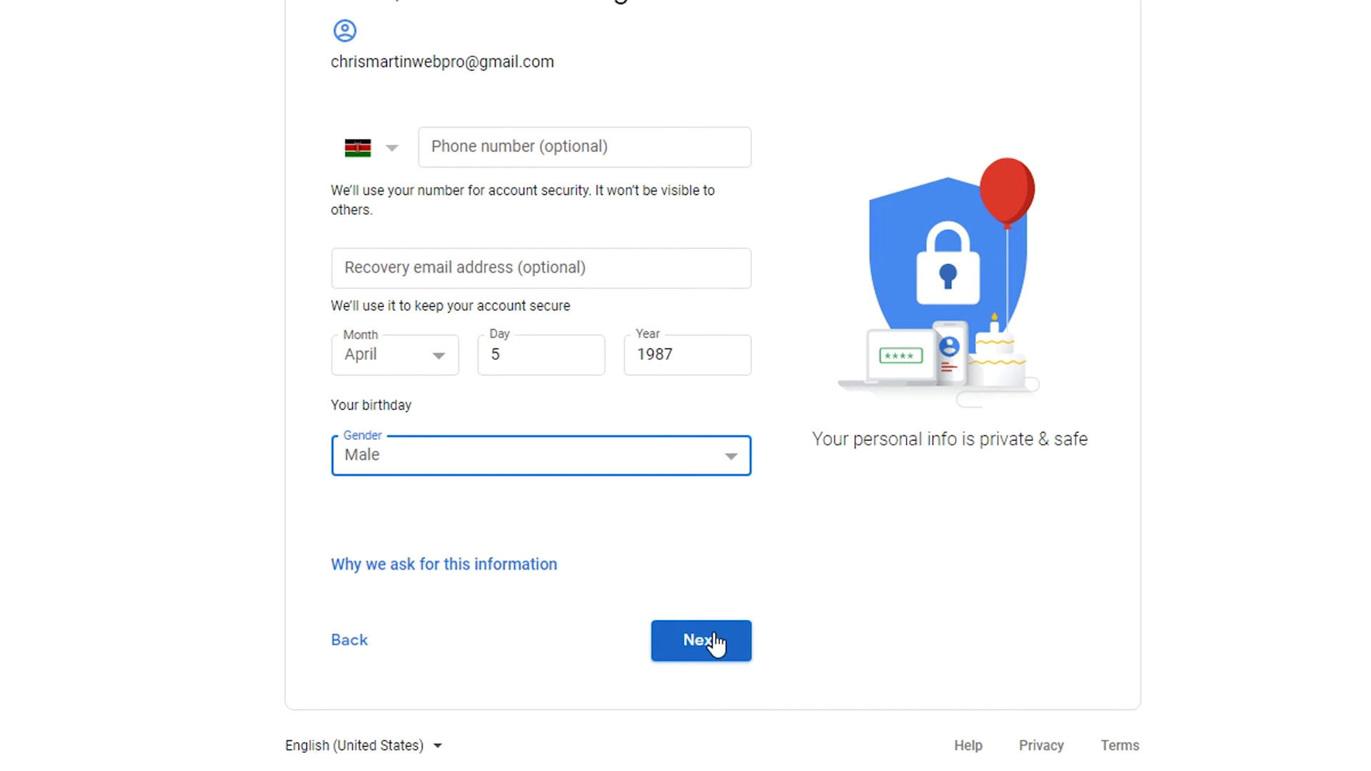
click(712, 642)
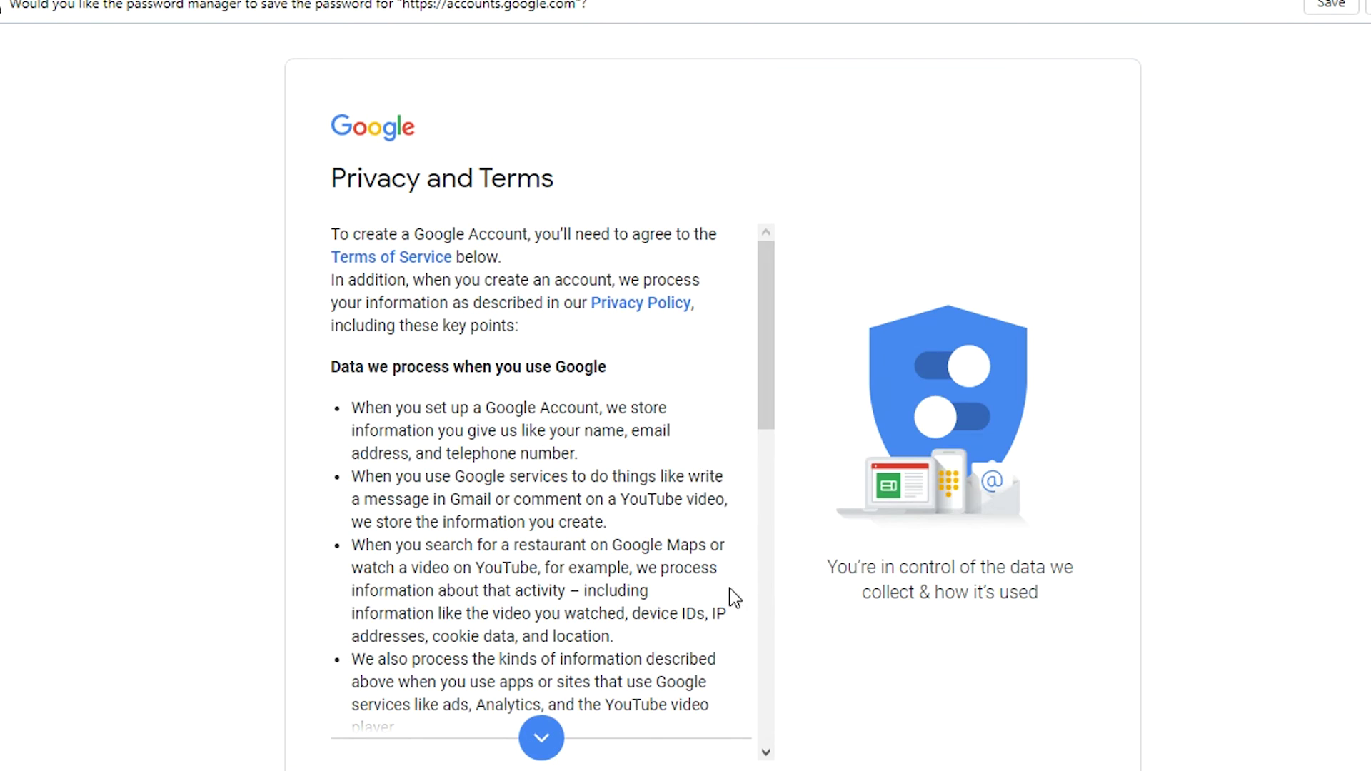
scroll(731, 596, down, 2)
scroll(688, 595, down, 3)
scroll(697, 583, down, 5)
scroll(712, 568, down, 1)
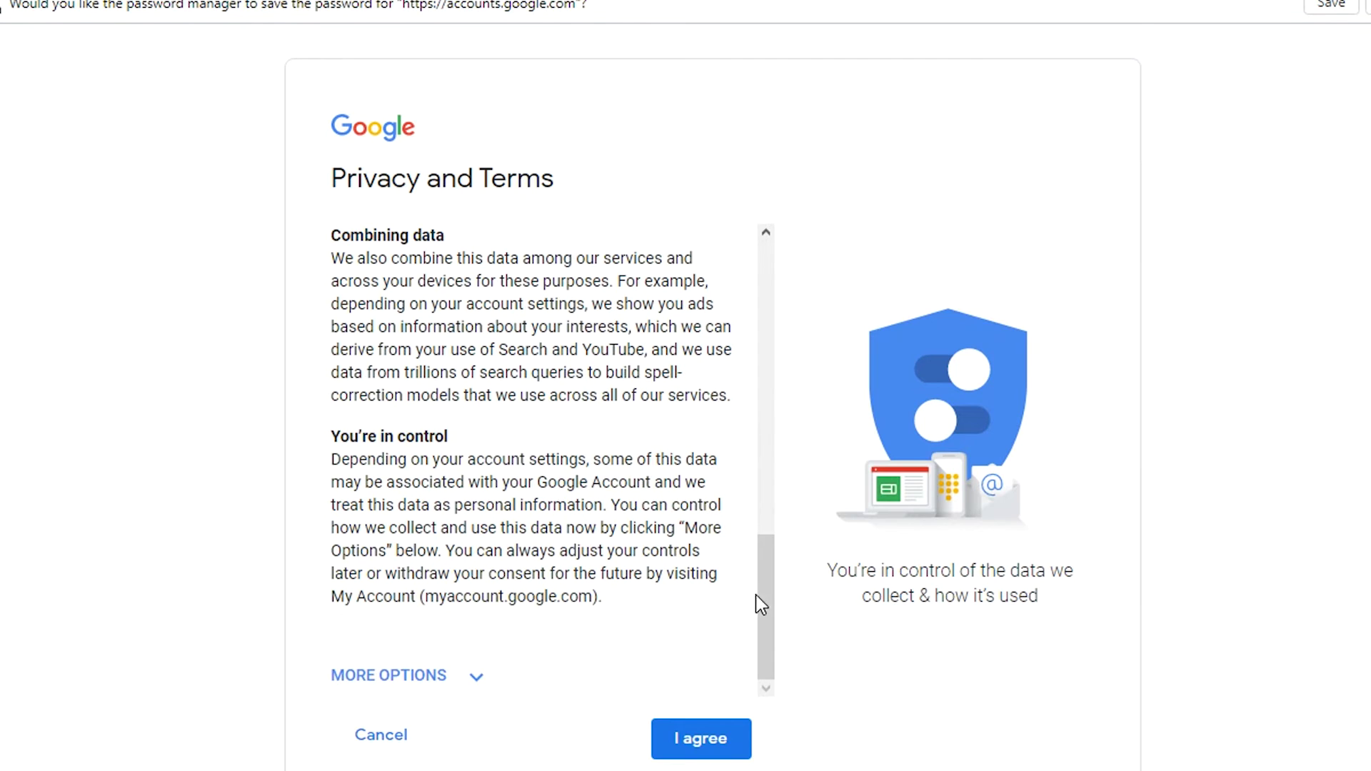
click(701, 738)
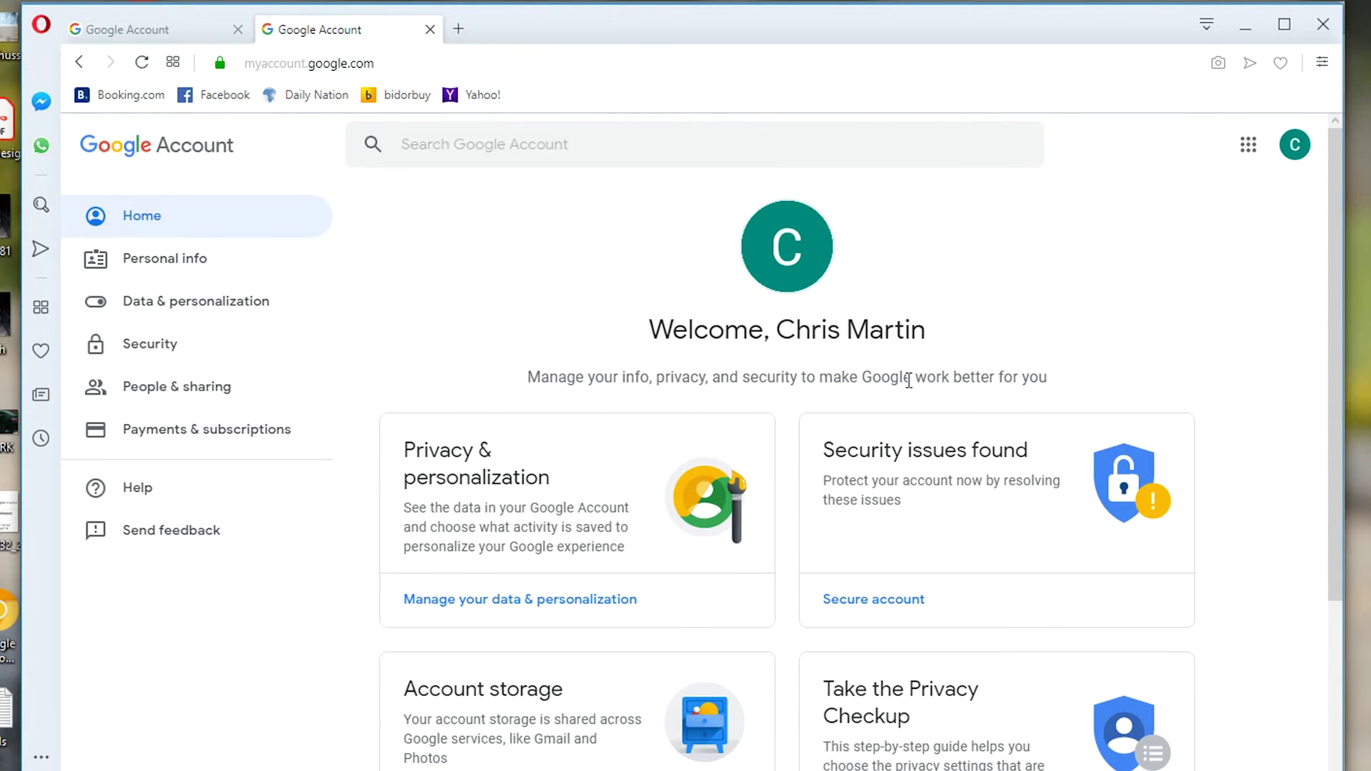
Open Gmail from the Google apps grid and move past its first welcome screen.
click(1248, 145)
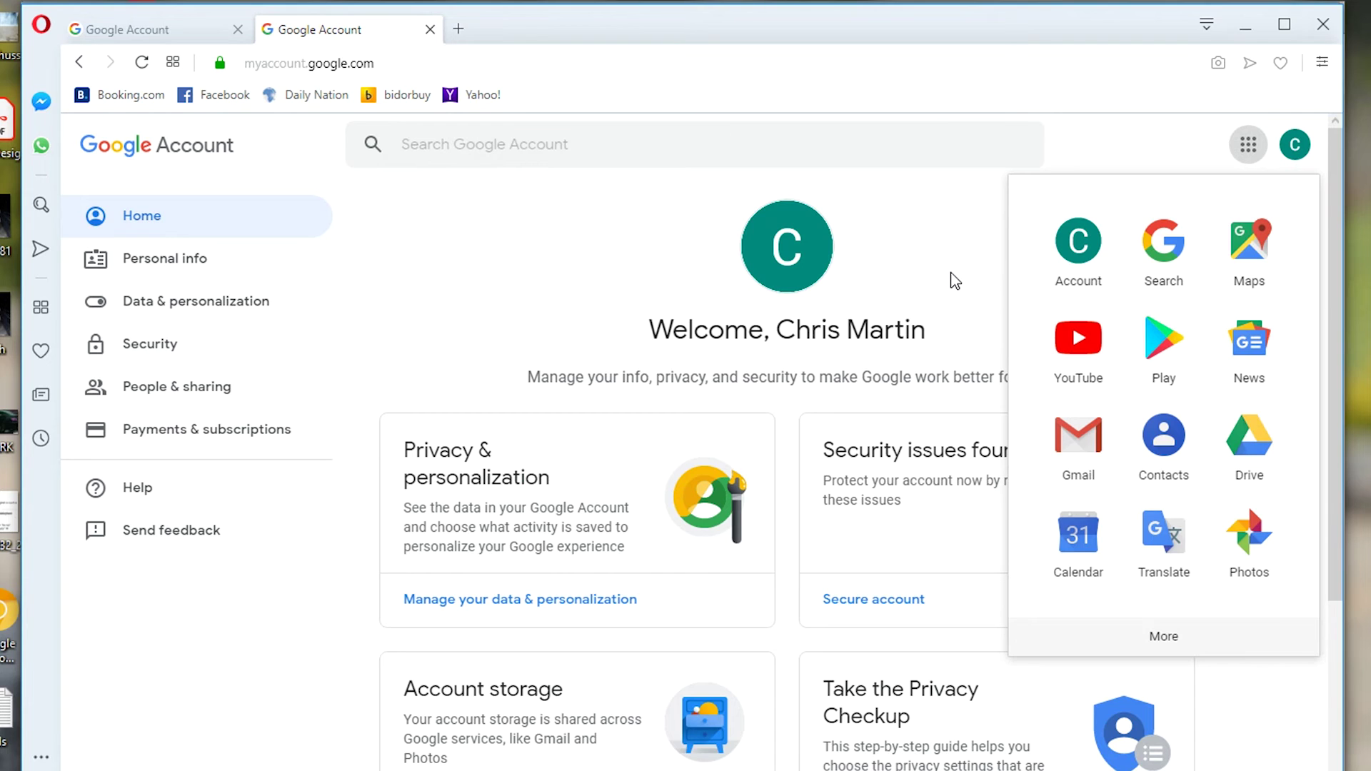
click(1071, 441)
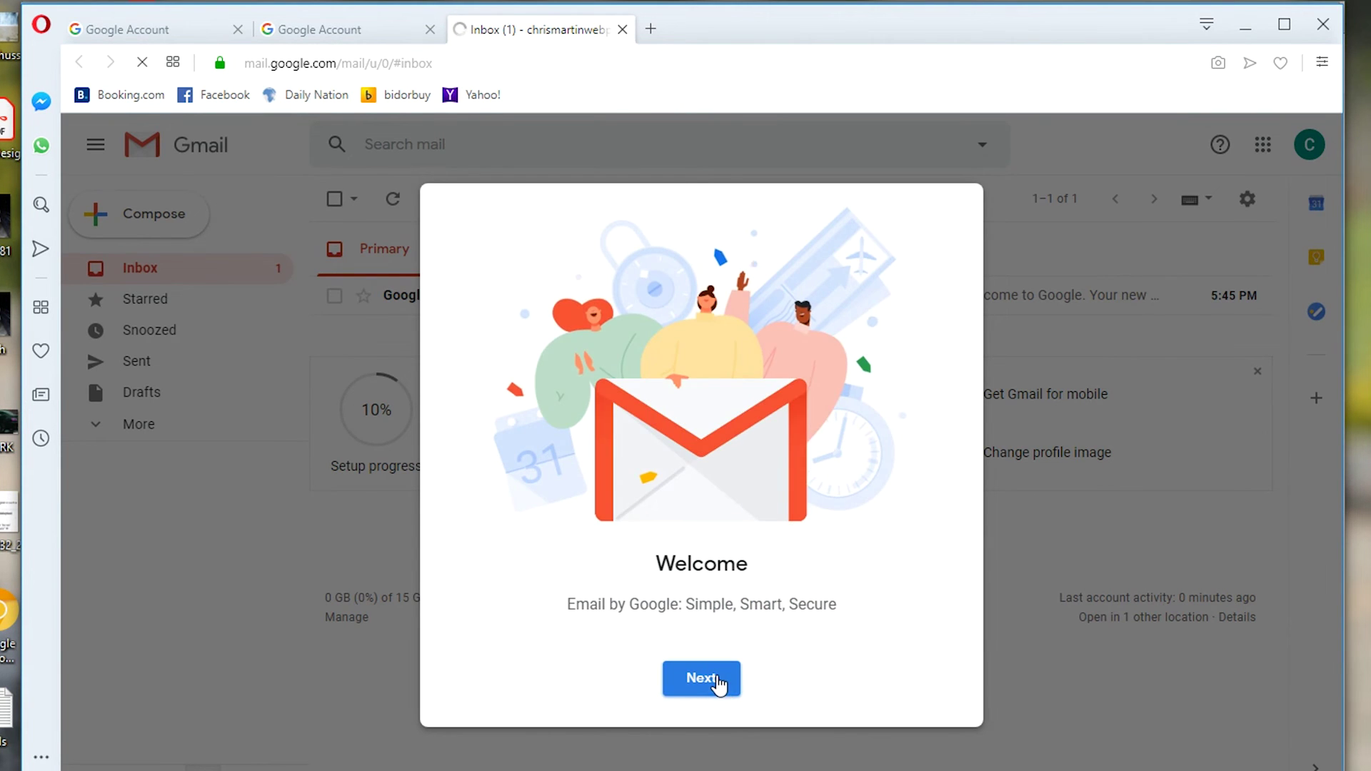
click(707, 680)
Close the inbox-view dialog, view the account details, and read the 'Finish setting up' email before returning to Inbox.
click(703, 678)
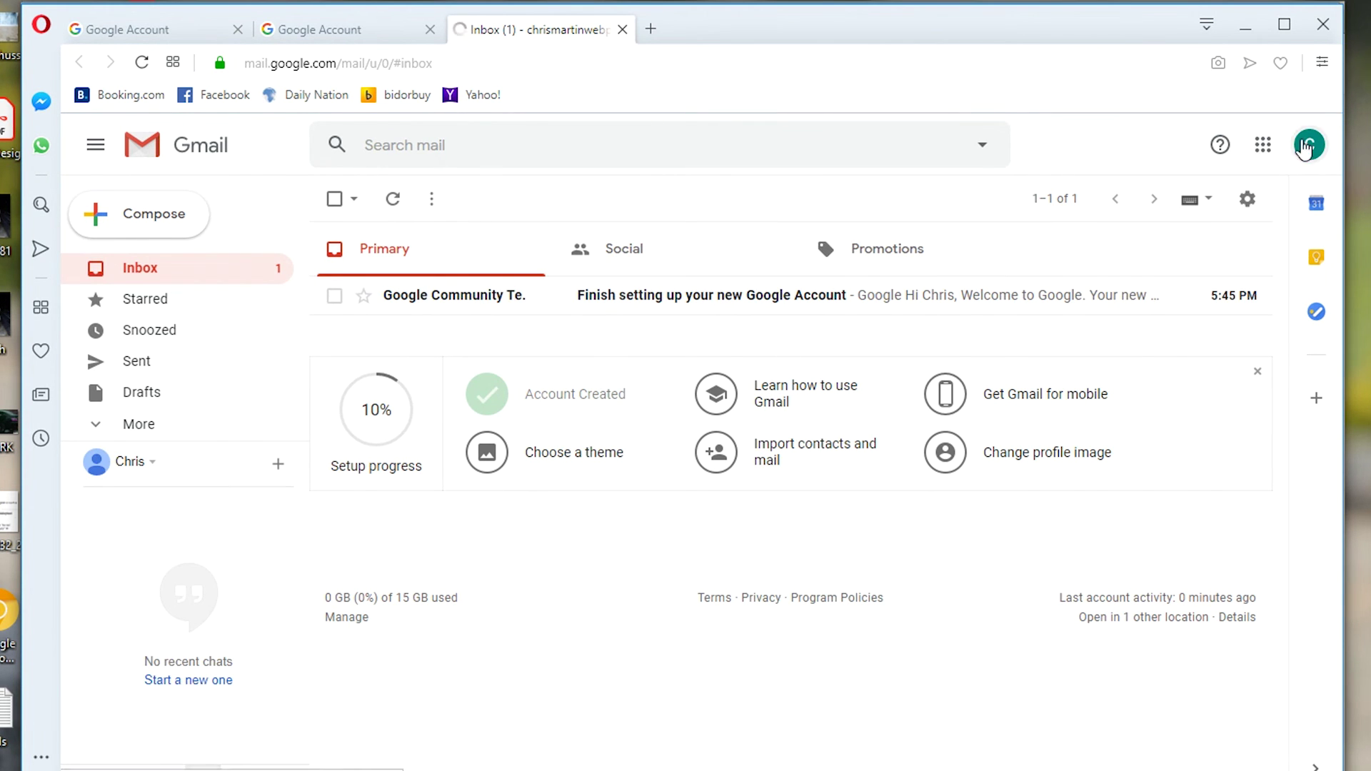
click(1308, 146)
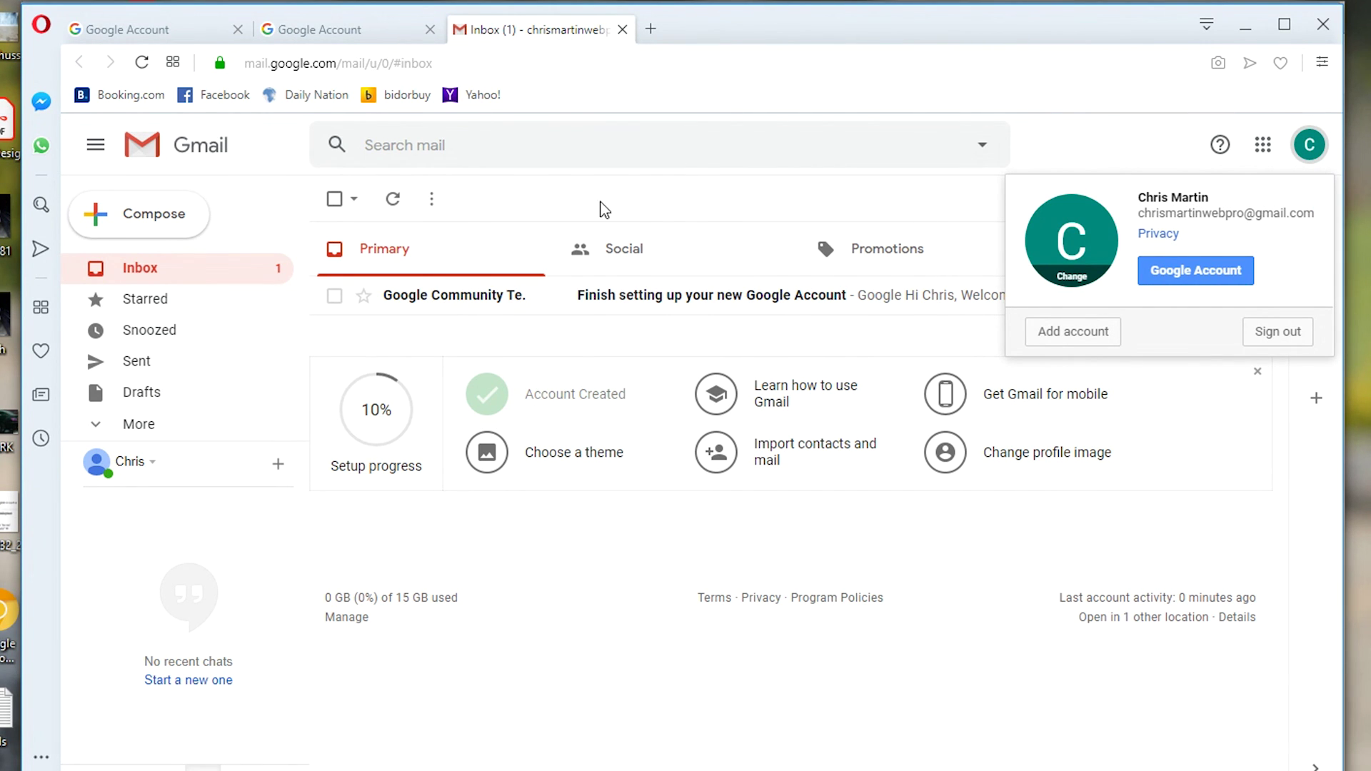
click(655, 299)
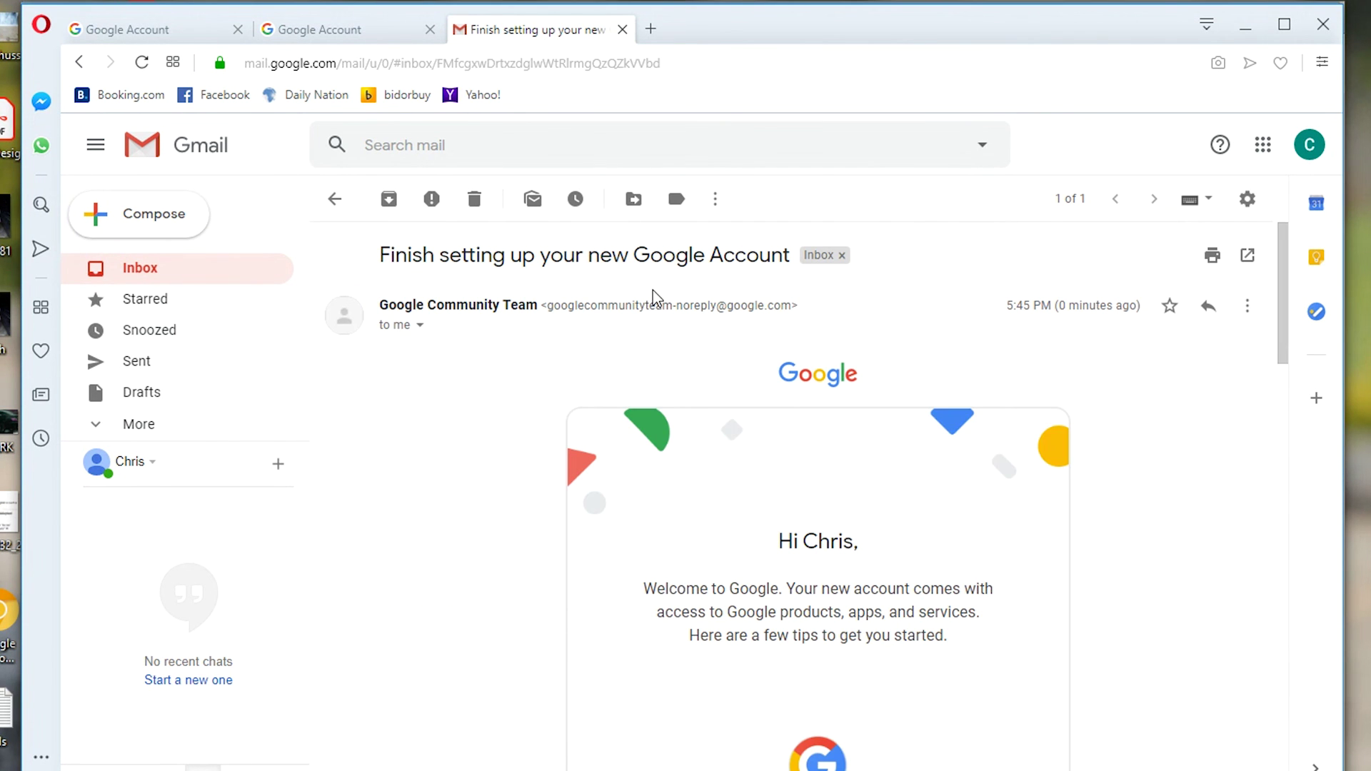
scroll(654, 297, down, 5)
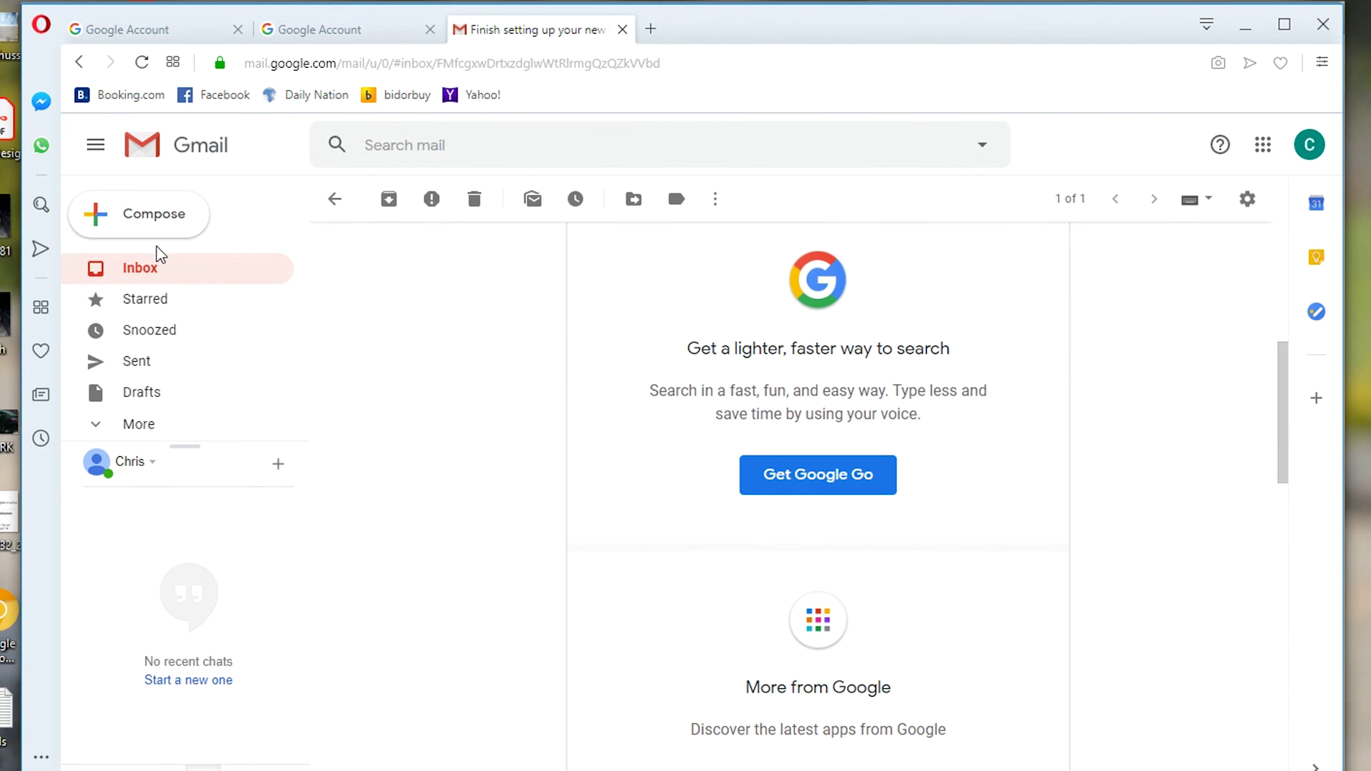
click(133, 270)
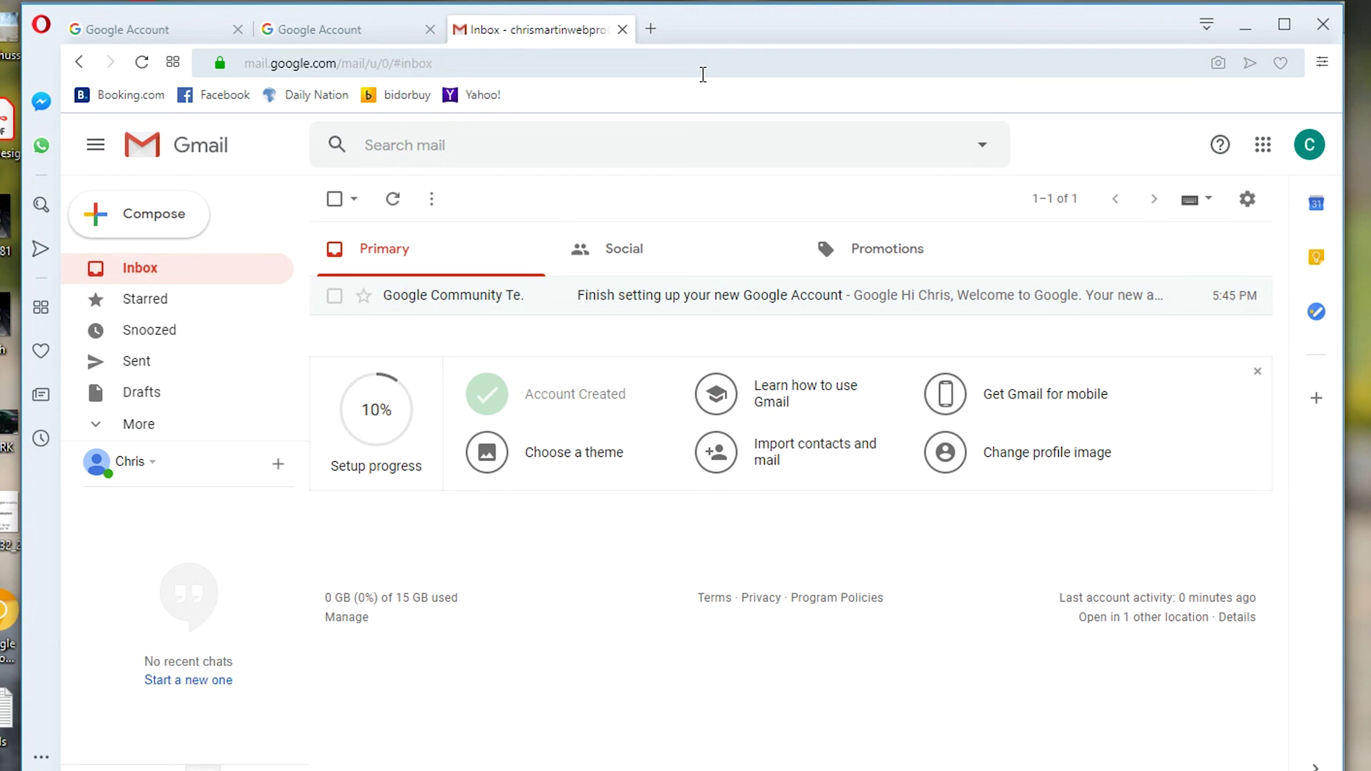